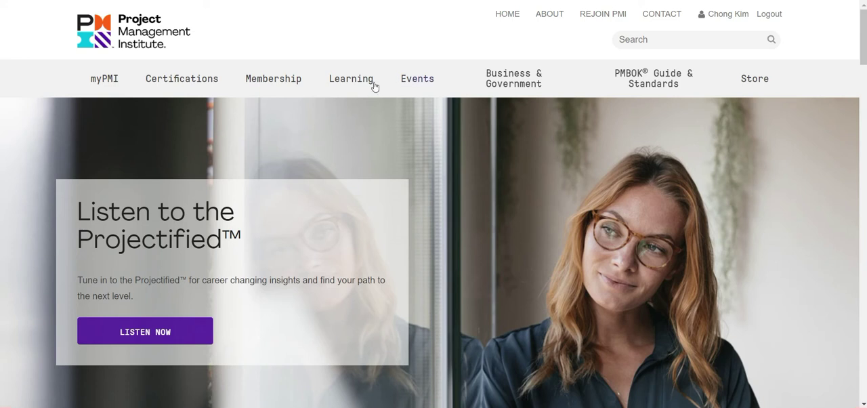
Switch to Acclaim and show the Dashboard grid of all 13 earned badges by date.
click(178, 82)
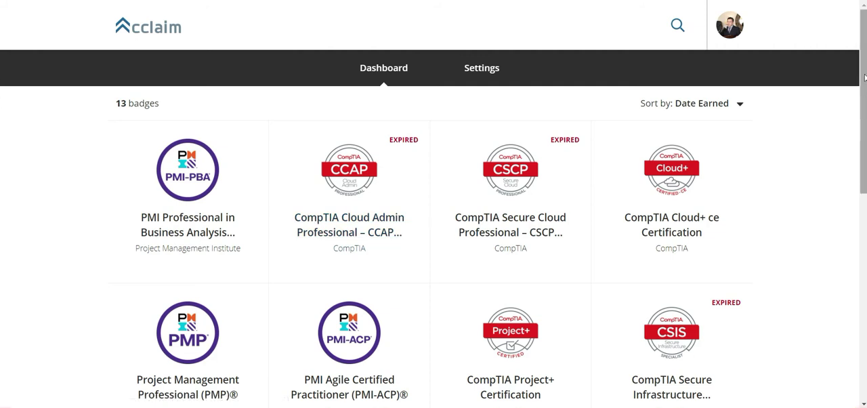
drag(863, 78, 863, 99)
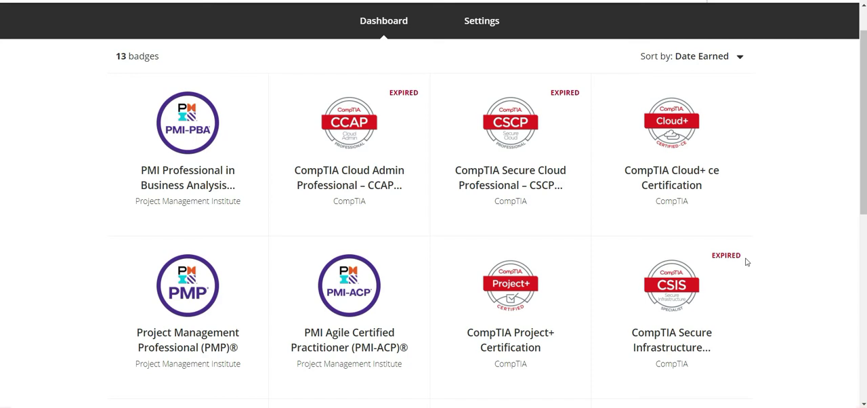
click(864, 112)
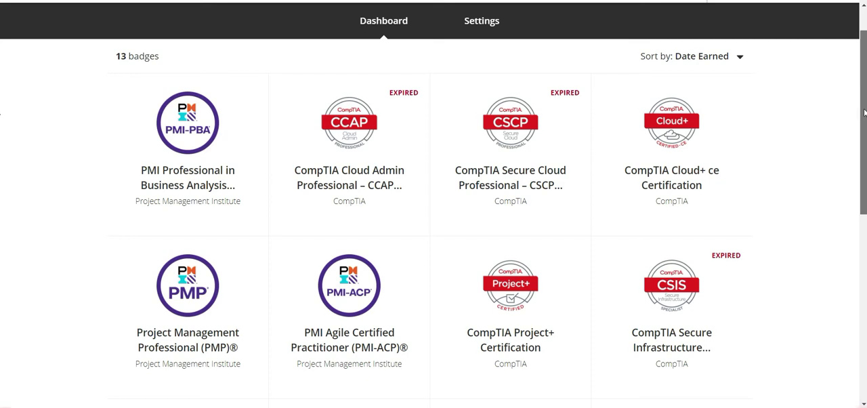
drag(865, 113, 864, 125)
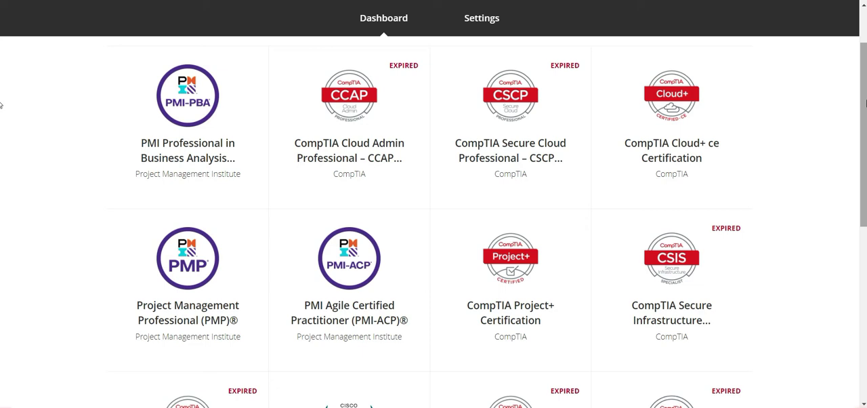
scroll(433, 224, down, 1)
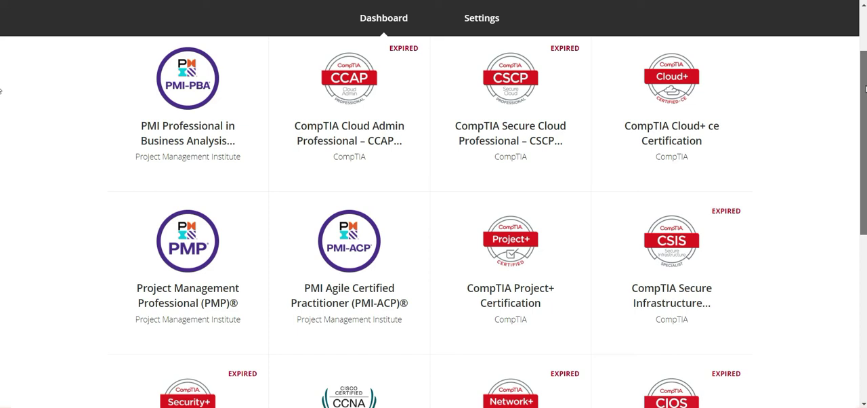
drag(865, 88, 864, 105)
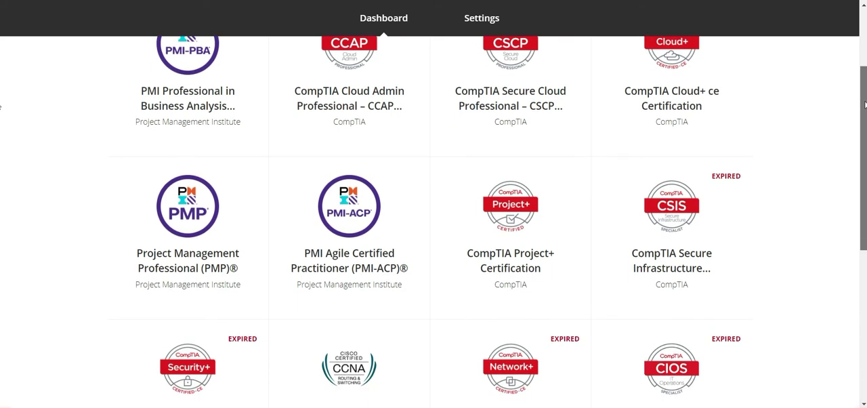
scroll(1, 149, down, 2)
scroll(2, 176, down, 2)
scroll(2, 197, down, 1)
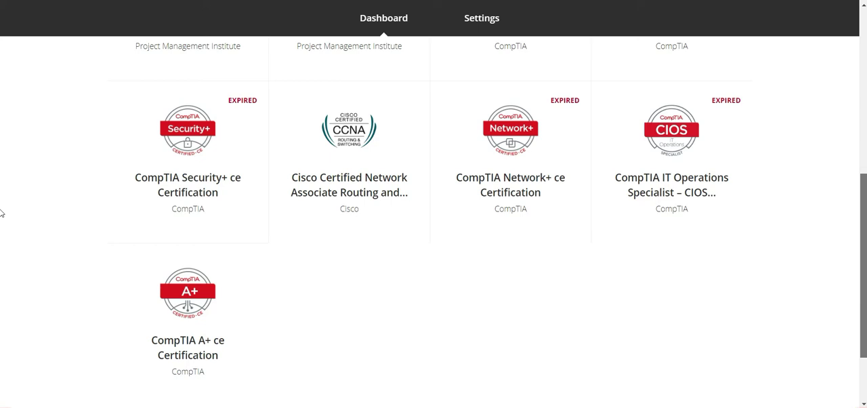
scroll(2, 224, down, 2)
scroll(2, 203, up, 3)
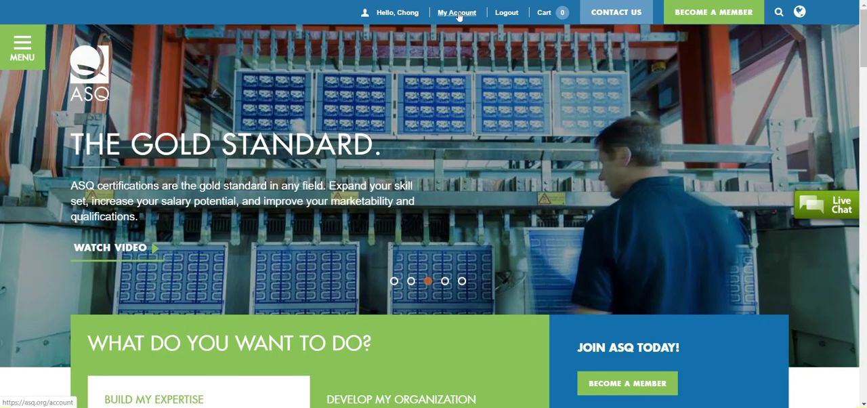
Load the ASQ My Account page showing the active CSSBB certification and recertification units.
click(458, 15)
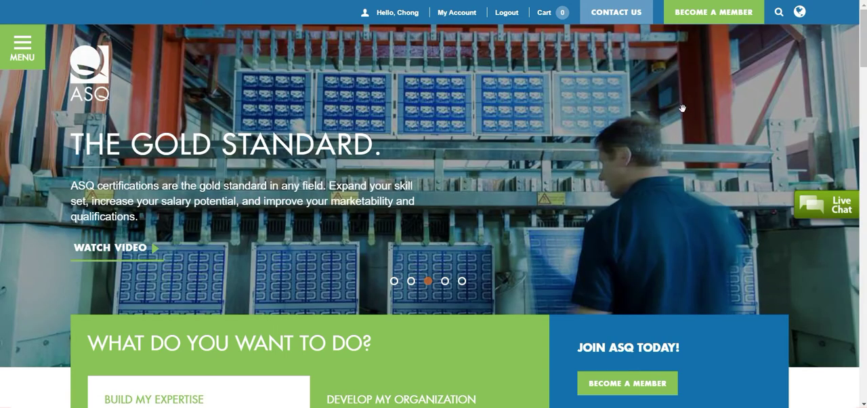
click(458, 13)
click(458, 13)
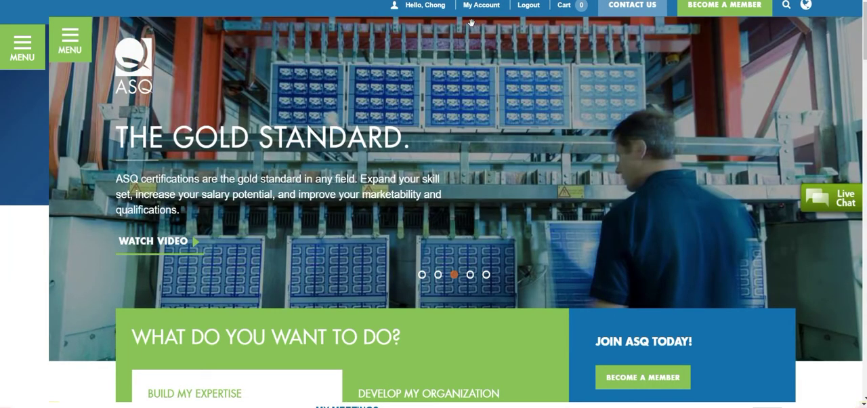
click(482, 7)
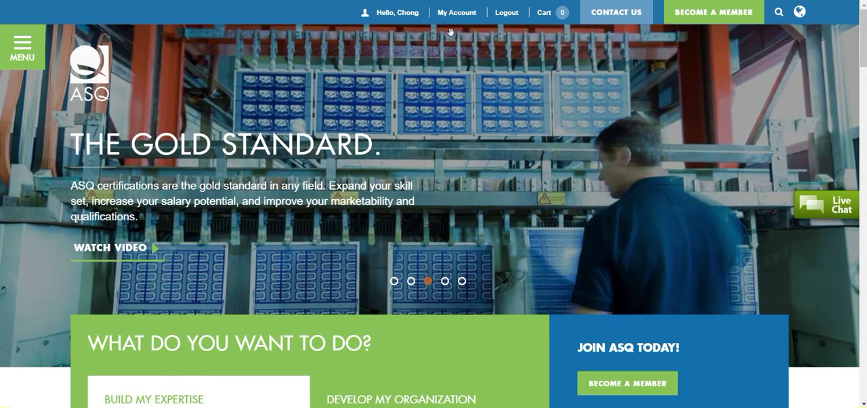
click(458, 14)
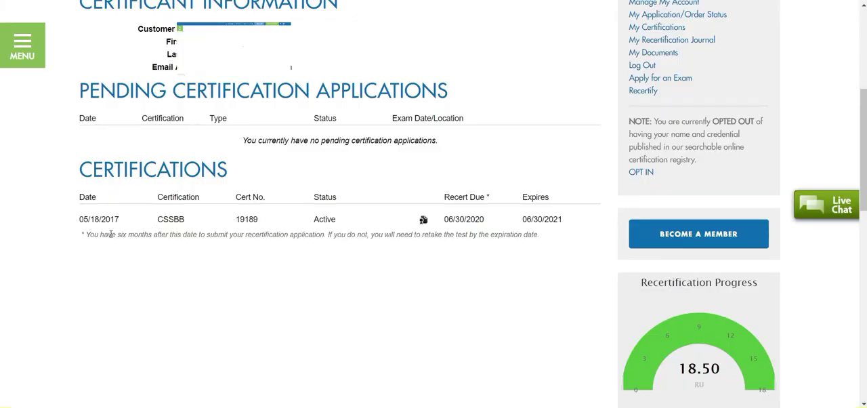
Highlight the CSSBB certification date 05/18/2017 in the Certifications table.
drag(126, 224, 78, 222)
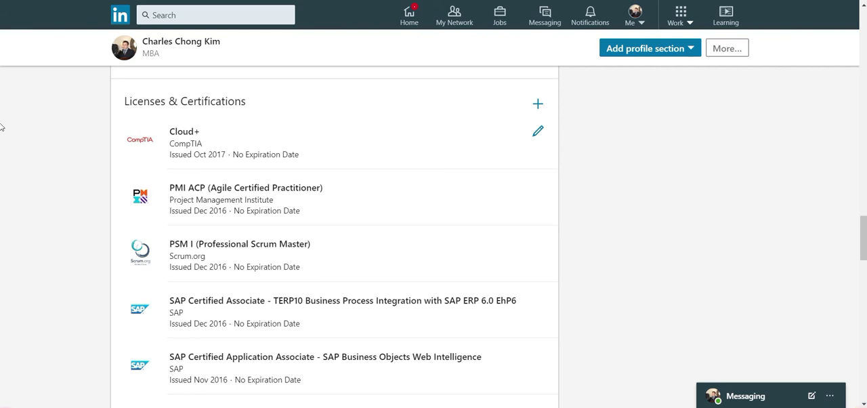
drag(864, 230, 865, 228)
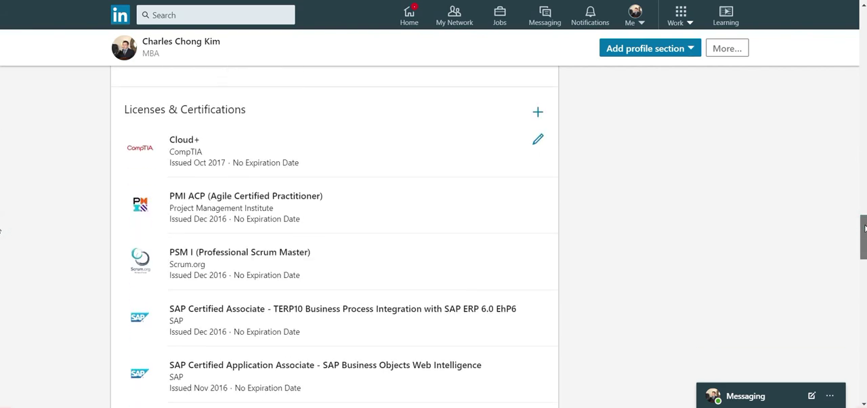
scroll(1, 224, up, 1)
scroll(2, 231, down, 1)
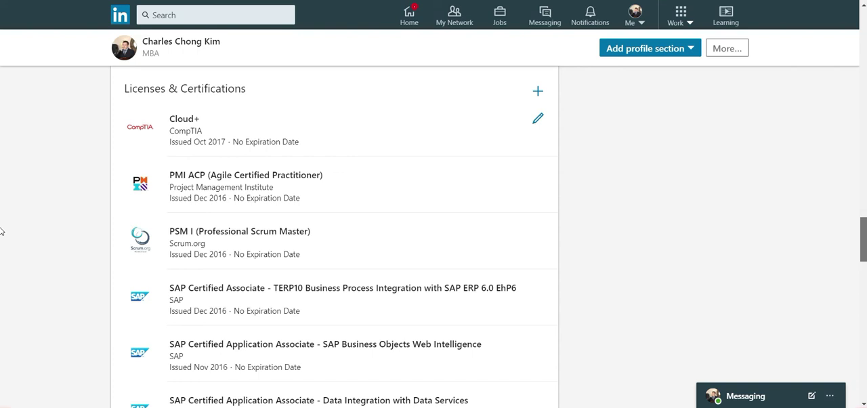
scroll(1, 231, up, 1)
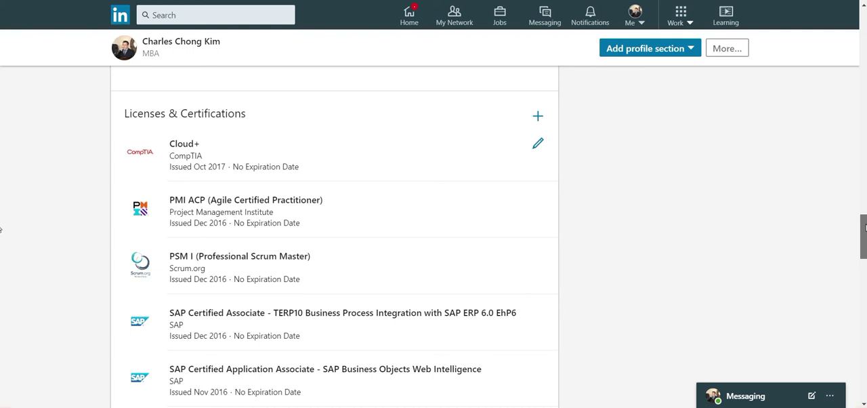
drag(865, 228, 864, 247)
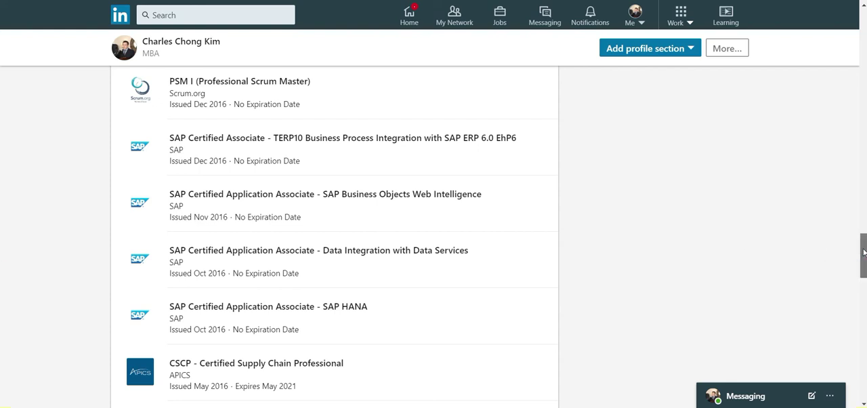
scroll(309, 285, up, 3)
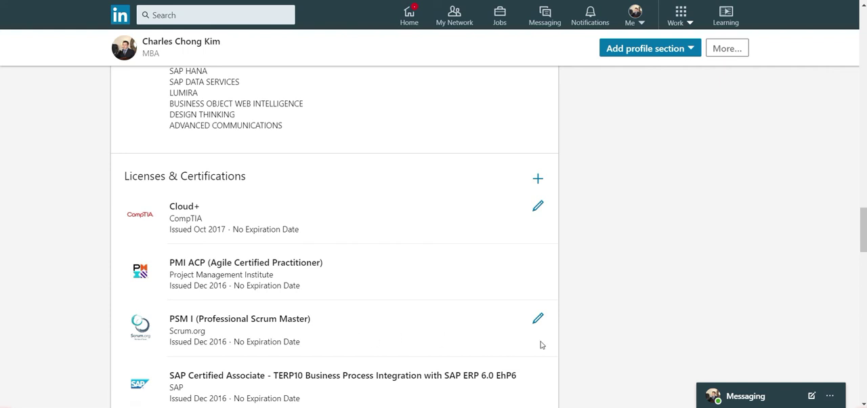
scroll(860, 269, down, 3)
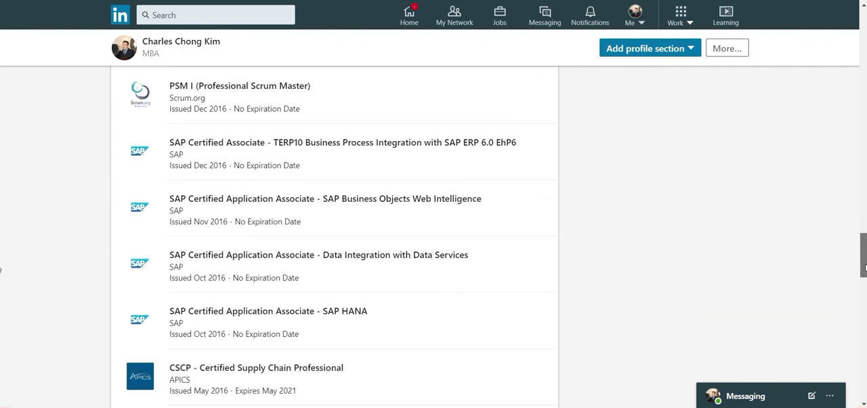
drag(863, 269, 863, 301)
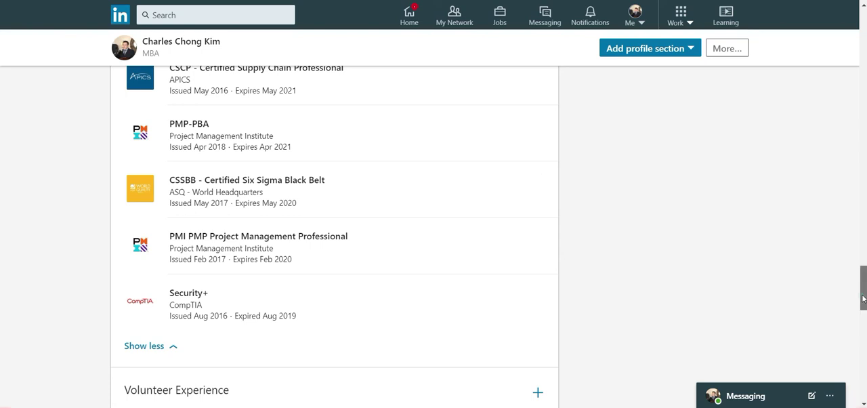
drag(863, 296, 865, 240)
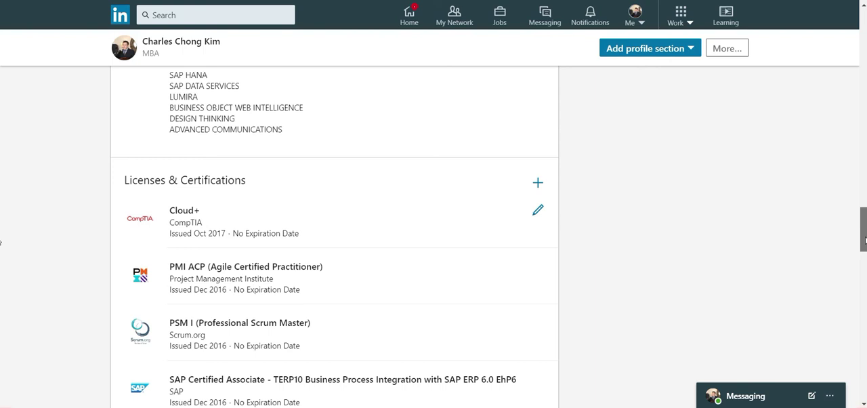
drag(865, 240, 863, 274)
scroll(2, 273, down, 1)
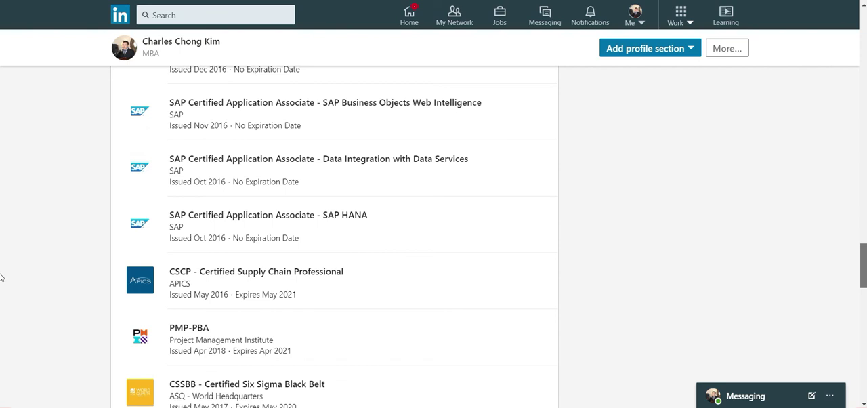
scroll(2, 278, down, 1)
scroll(1, 287, down, 1)
scroll(1, 296, down, 1)
scroll(1, 300, down, 1)
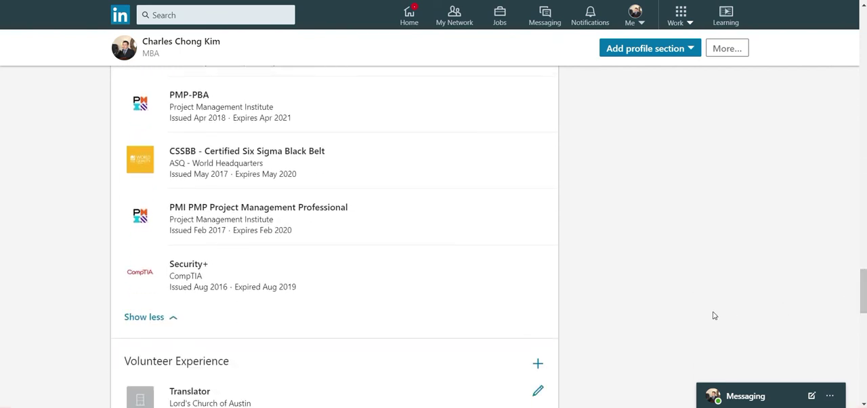